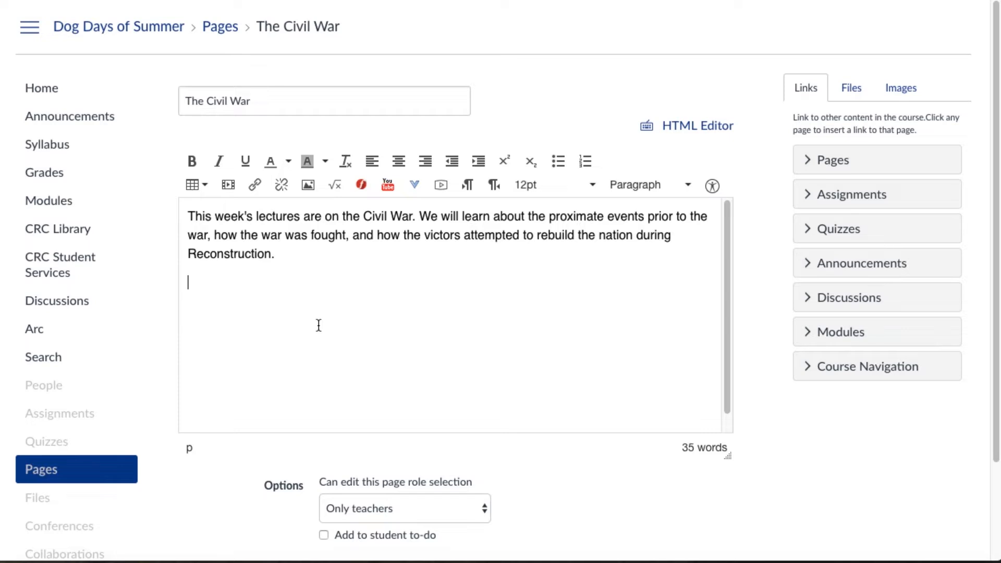
# Start a bulleted list below the Civil War introduction and authorize the Google Apps integration for inserting content there
pyautogui.click(558, 162)
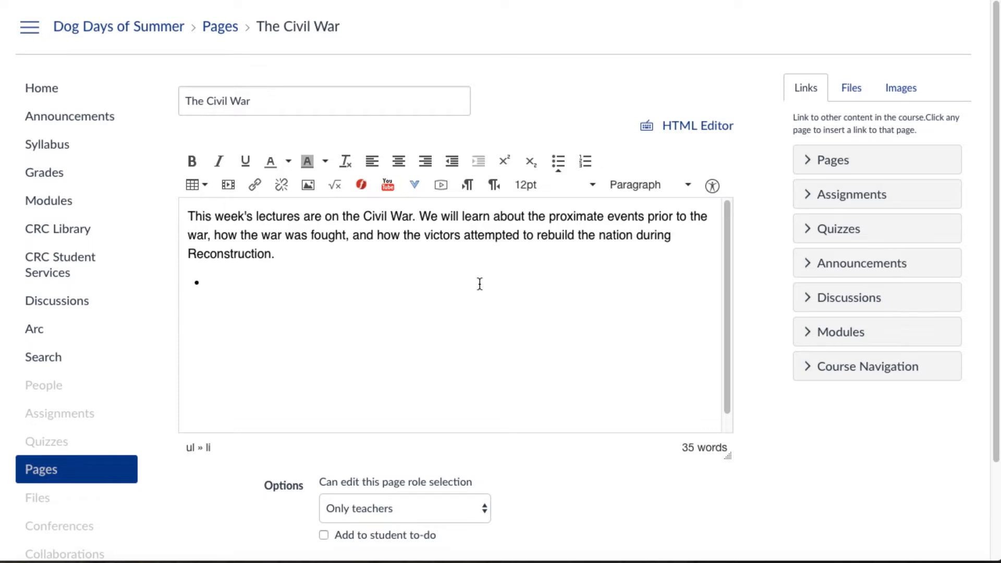
pyautogui.click(416, 191)
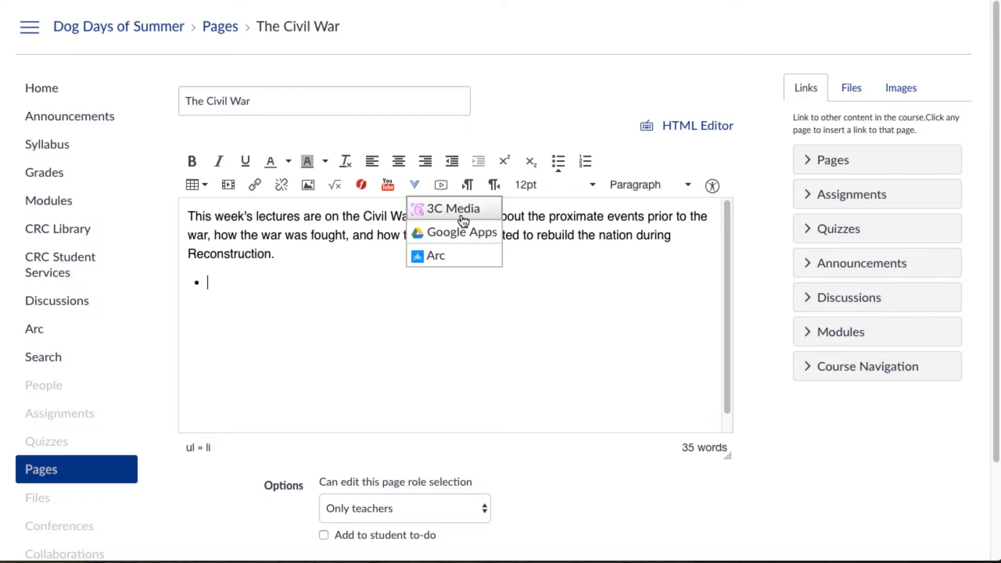
pyautogui.click(472, 233)
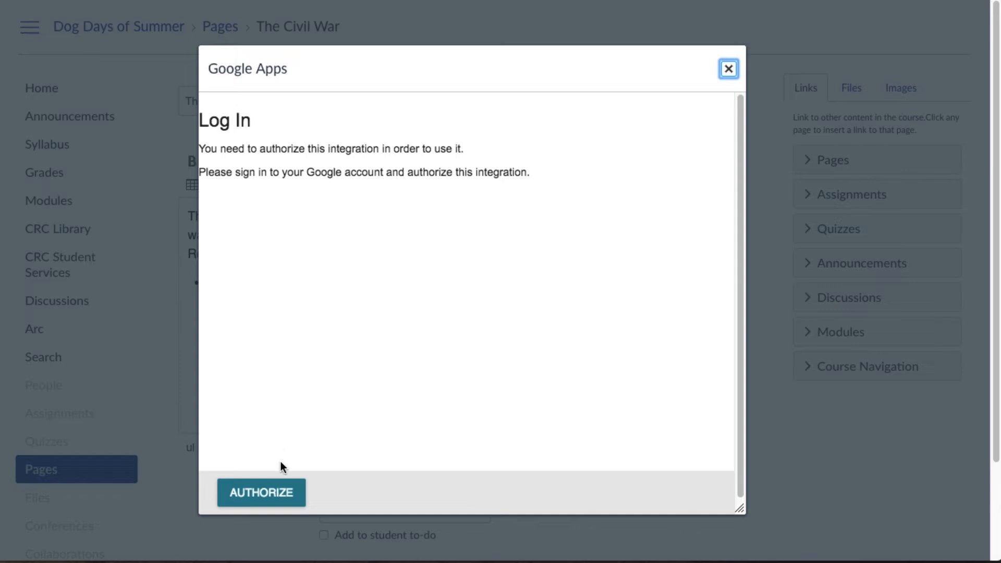
pyautogui.click(263, 495)
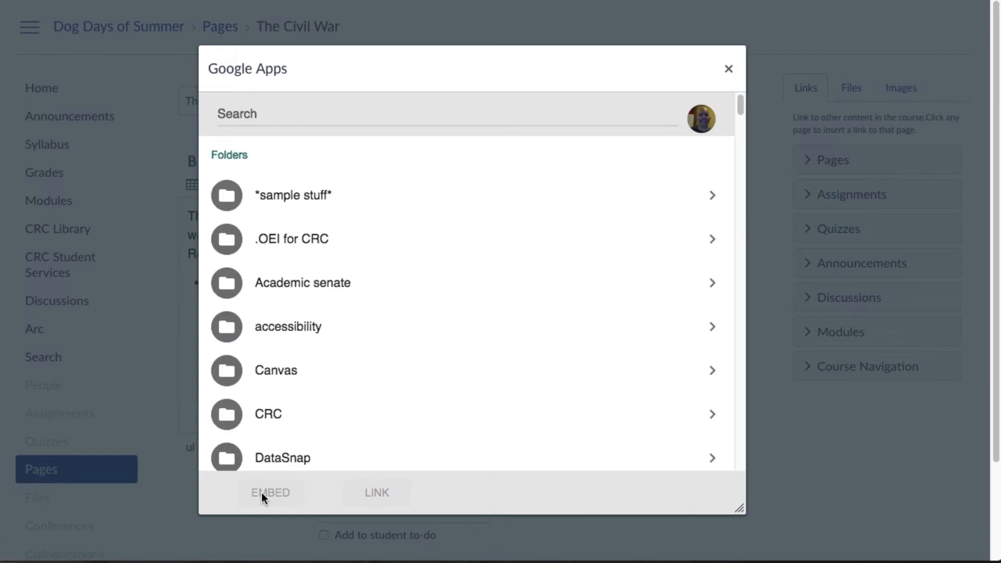
# Insert a link to the file "lecture-from cession to secession" from the *sample stuff* Google Drive folder into the bullet
pyautogui.click(301, 210)
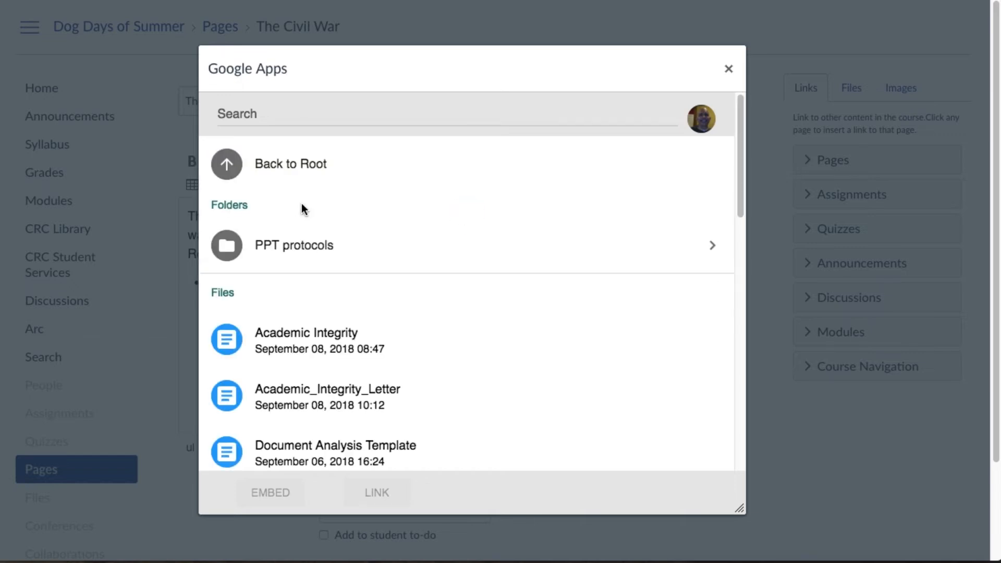
pyautogui.scroll(-5, 456, 360)
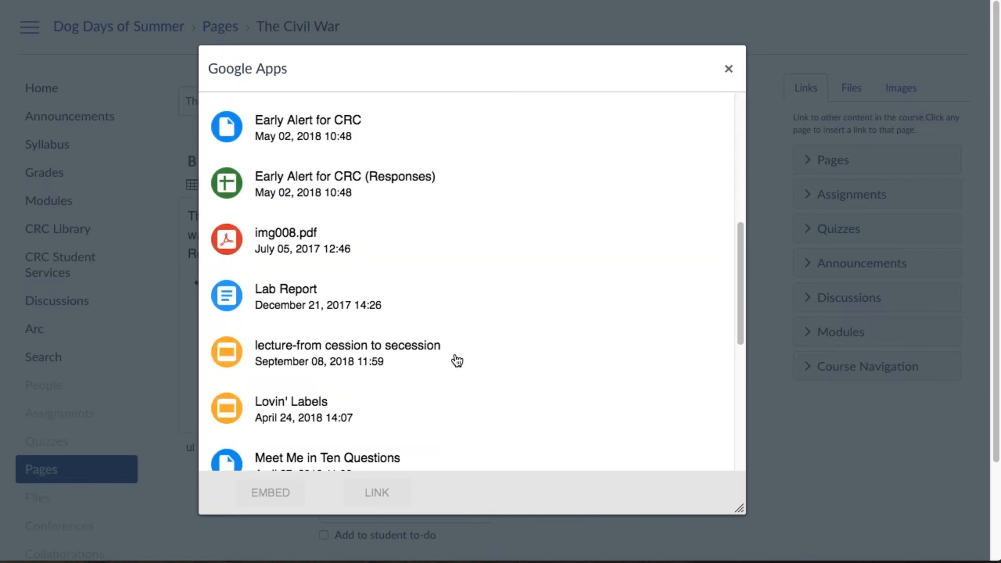
pyautogui.click(457, 306)
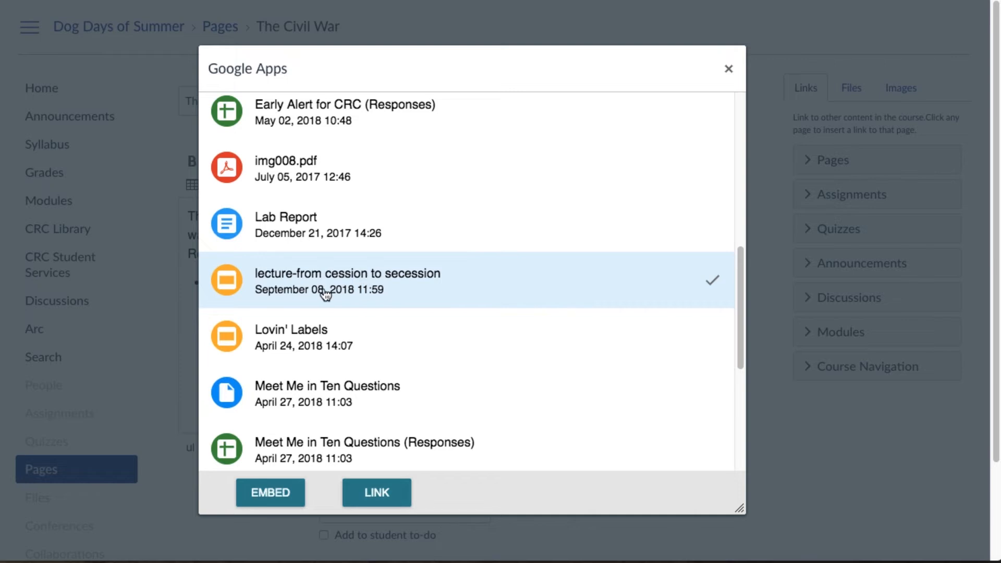
pyautogui.click(364, 493)
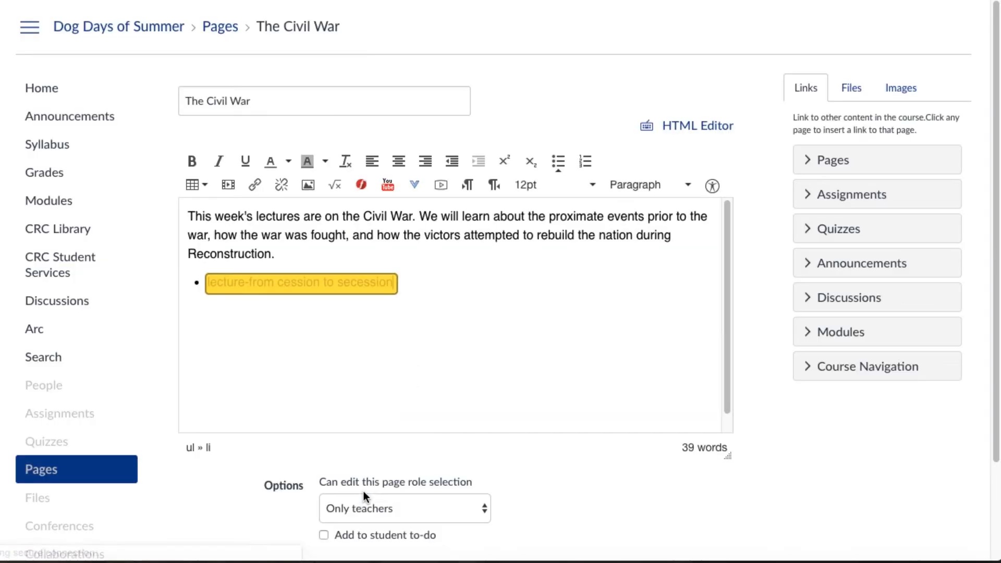
# Capitalize the link text to read "Lecture-From Cession to Secession" and save the page
pyautogui.press('Home')
pyautogui.press('Delete')
pyautogui.write('L')
pyautogui.press('Right')
pyautogui.press('Right')
pyautogui.press('Right')
pyautogui.press('Right')
pyautogui.press('Right')
pyautogui.press('Right')
pyautogui.press('Right')
pyautogui.press('Delete')
pyautogui.write('F')
pyautogui.press('Right')
pyautogui.press('Right')
pyautogui.press('Right')
pyautogui.press('Right')
pyautogui.press('Delete')
pyautogui.write('C')
pyautogui.press('Right')
pyautogui.press('Right')
pyautogui.press('Right')
pyautogui.press('Right')
pyautogui.press('Right')
pyautogui.press('Right')
pyautogui.press('Right')
pyautogui.press('Right')
pyautogui.press('Delete')
pyautogui.write('S')
pyautogui.scroll(-2, 747, 524)
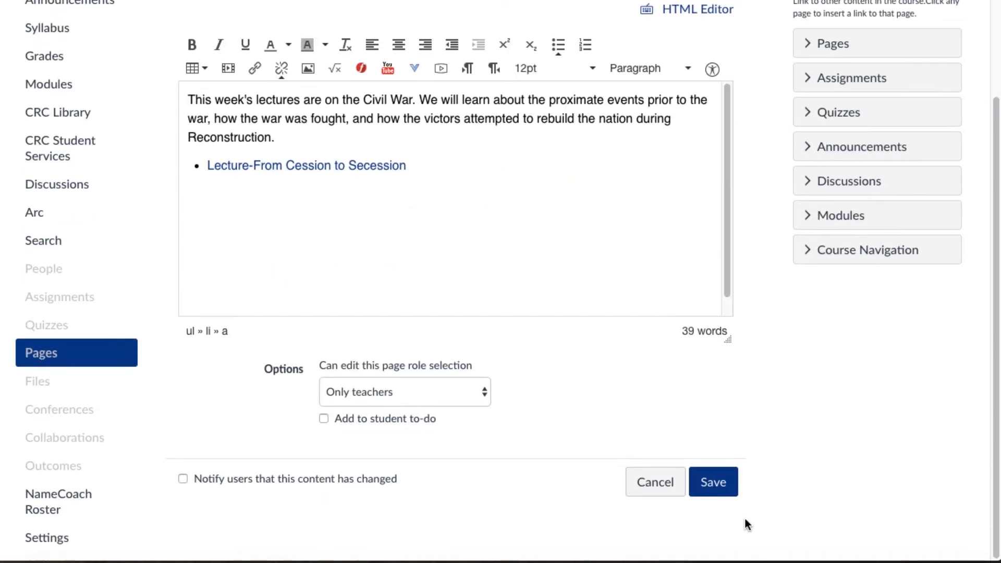
pyautogui.click(714, 487)
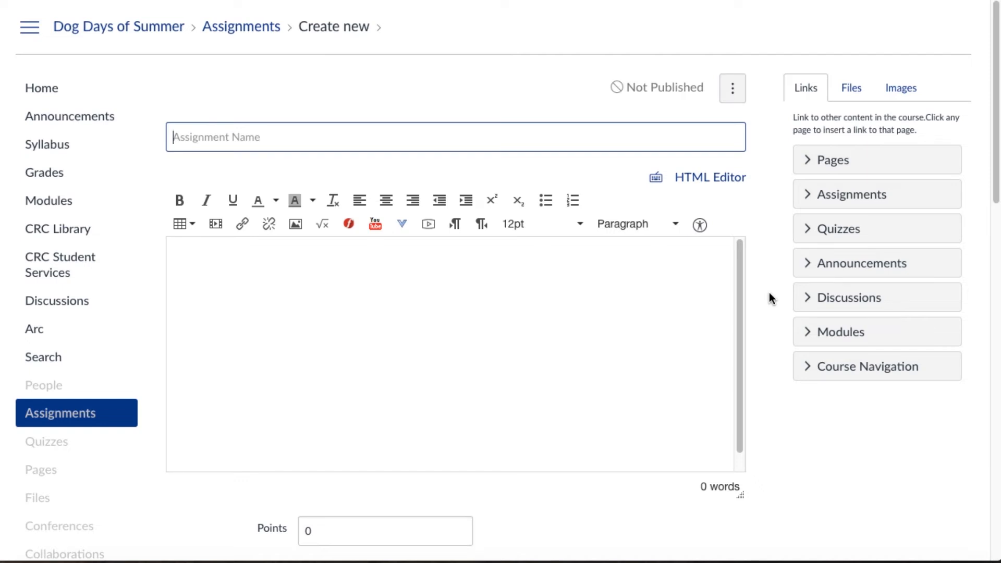
# Name the assignment "Document Analysis 6" and enter instructions about the linked template, automatic Los Rios Google Drive copy, and primary source from 1850-1877
pyautogui.write('Document Analysos')
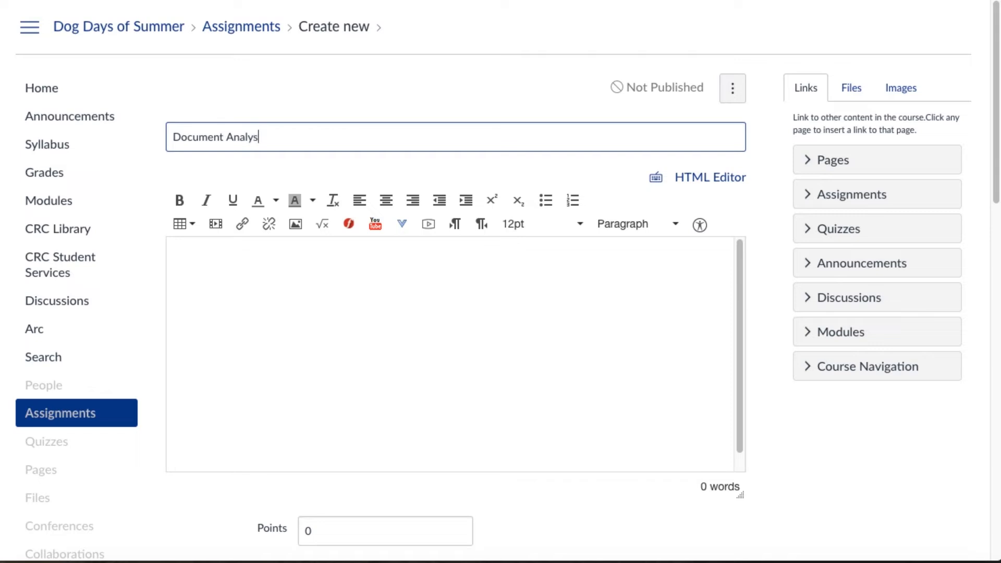
pyautogui.press('BackSpace')
pyautogui.press('BackSpace')
pyautogui.press('BackSpace')
pyautogui.write('is 6')
pyautogui.click(506, 406)
pyautogui.write('The linked file is a template for this assignment. A copy is automatically made in your Los Rios Google Drive. For this assignment you will need to research and find a primary source for analysis. The source must be primary to the time period 1850-1877. Detailed instructions are included within the file.')
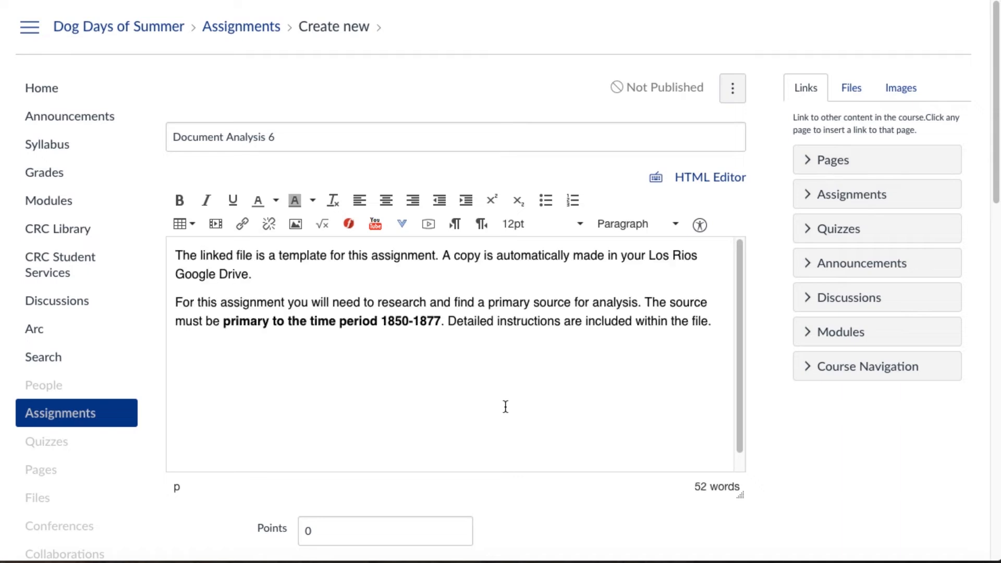
# Set the assignment's points to 100
pyautogui.scroll(-3, 776, 492)
pyautogui.click(353, 446)
pyautogui.press('BackSpace')
pyautogui.write('100')
pyautogui.click(543, 513)
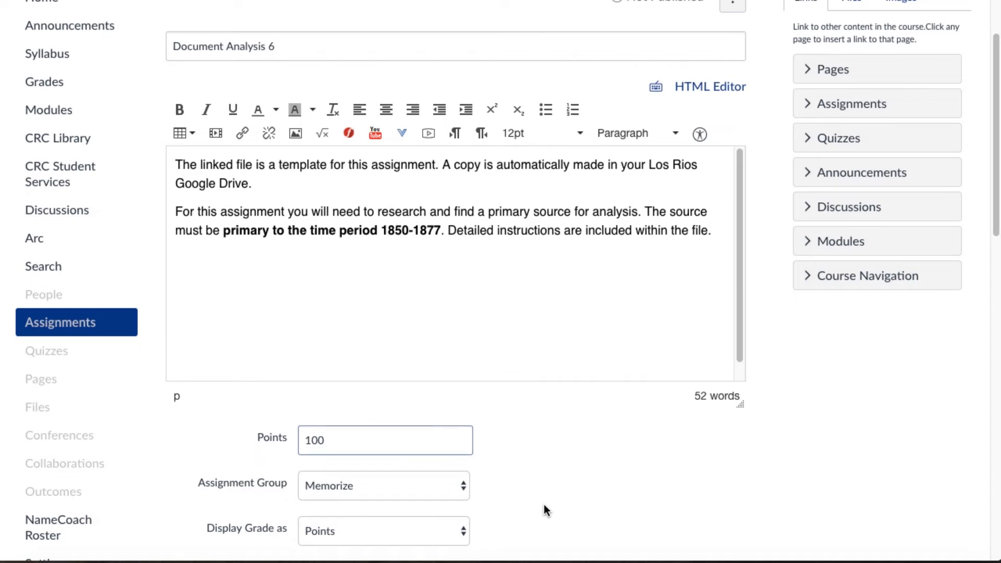
# Set the assignment's submission type to External Tool
pyautogui.scroll(-10, 546, 510)
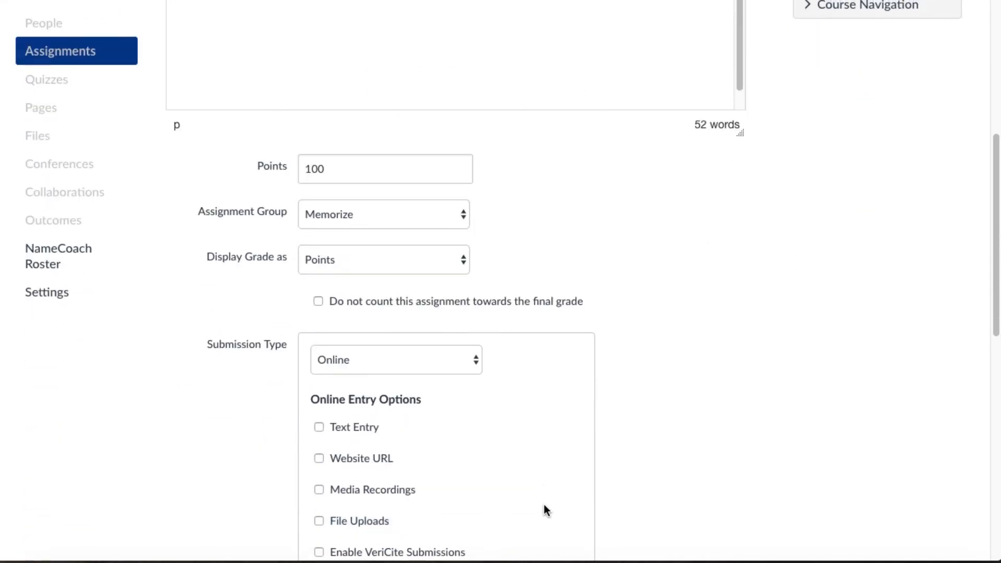
pyautogui.scroll(-3, 686, 481)
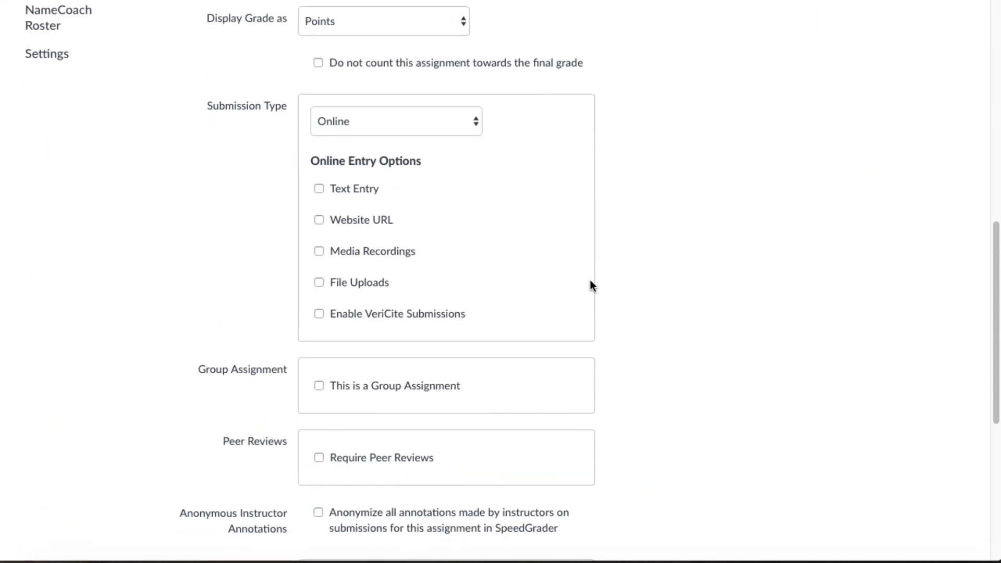
pyautogui.click(472, 129)
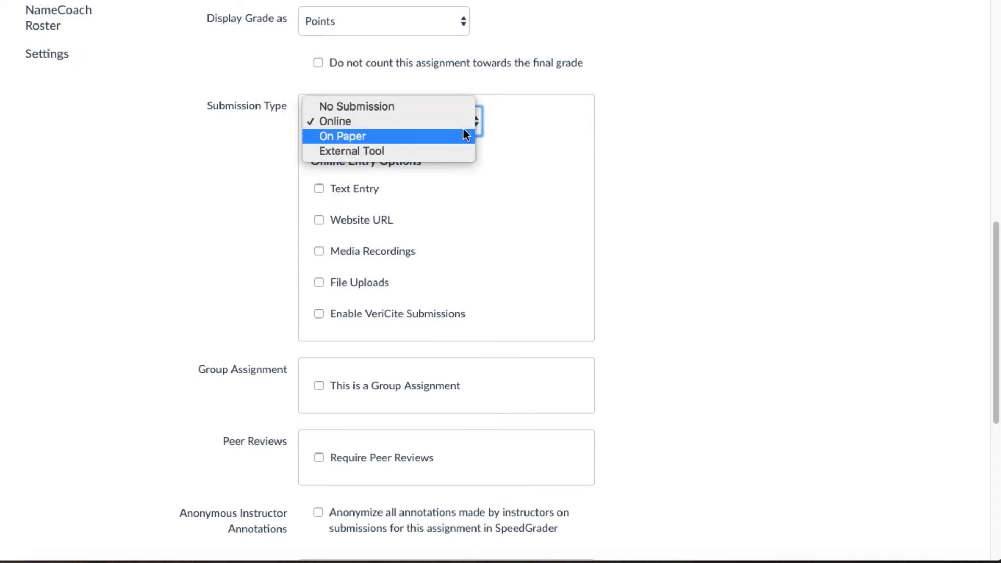
pyautogui.click(412, 155)
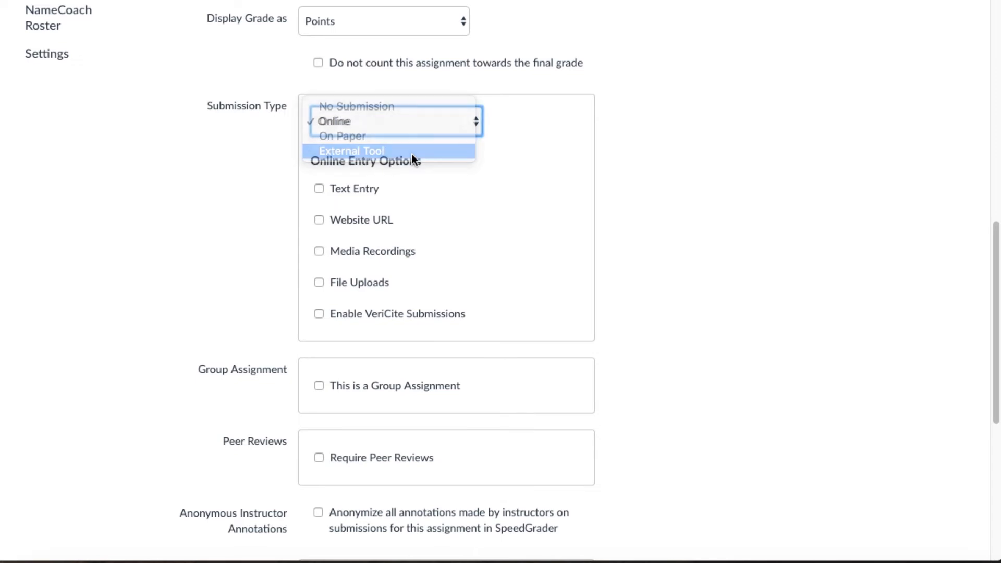
# Find the available external tools and choose Google Docs Cloud Assignment for this assignment
pyautogui.click(559, 216)
pyautogui.scroll(-3, 524, 315)
pyautogui.scroll(-8, 524, 315)
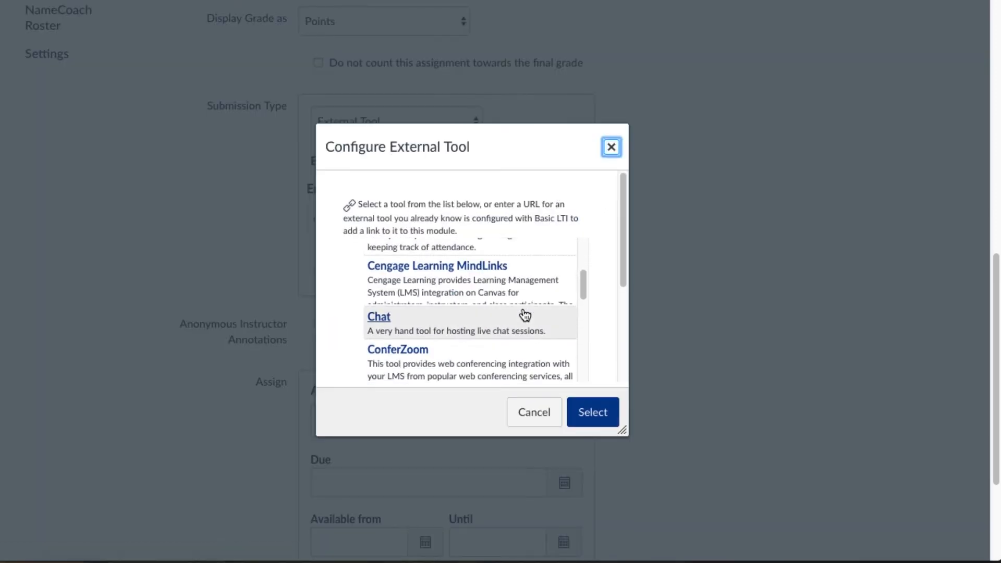
pyautogui.scroll(-5, 524, 315)
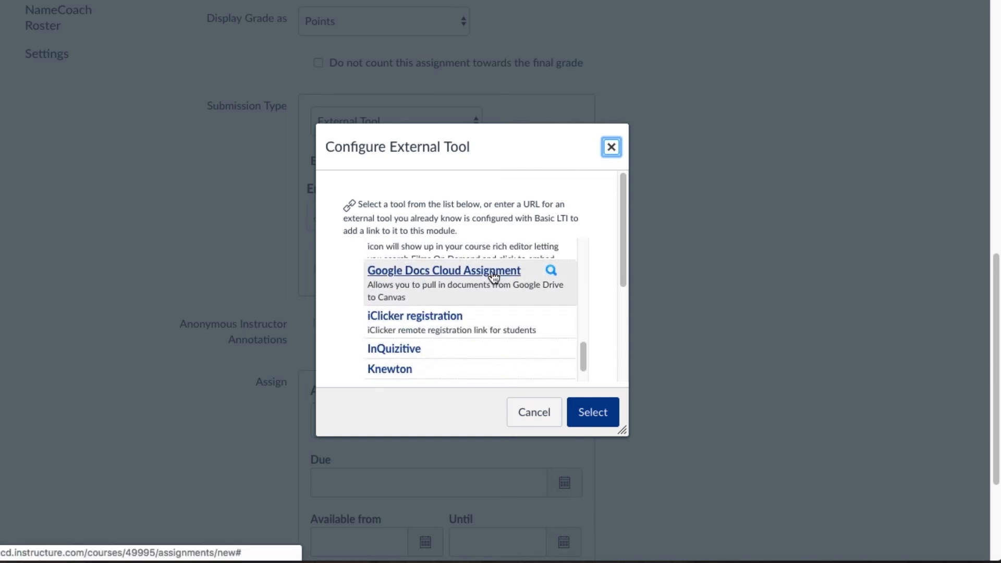
pyautogui.click(493, 276)
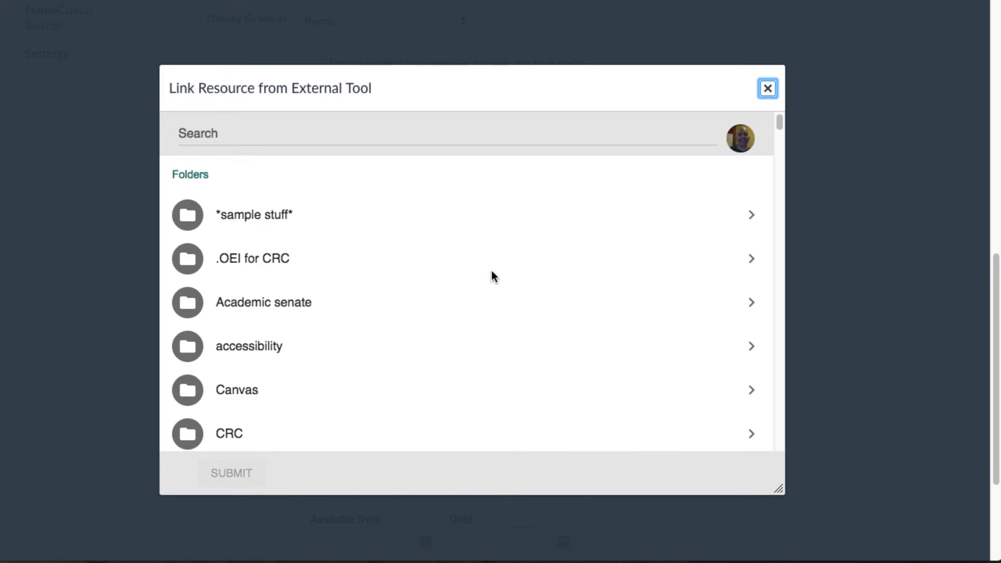
# Submit Document Analysis Template from the *sample stuff* folder as the linked resource and confirm the external tool selection
pyautogui.click(278, 214)
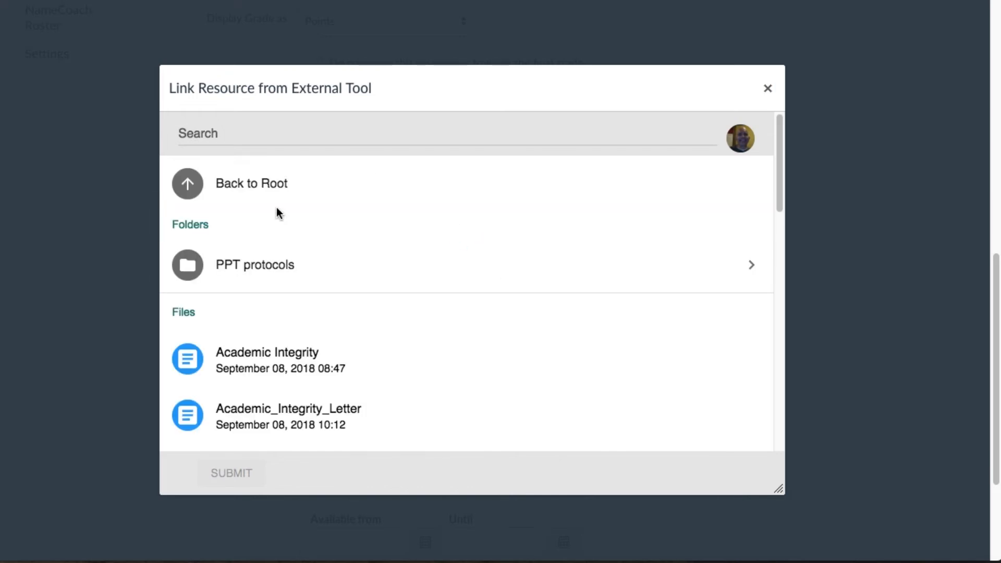
pyautogui.scroll(-5, 441, 400)
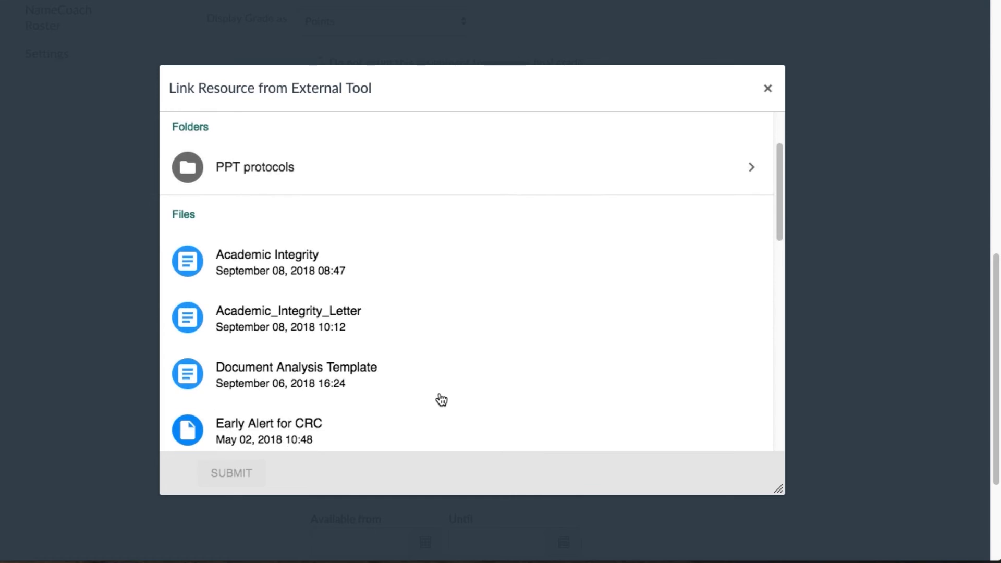
pyautogui.click(295, 301)
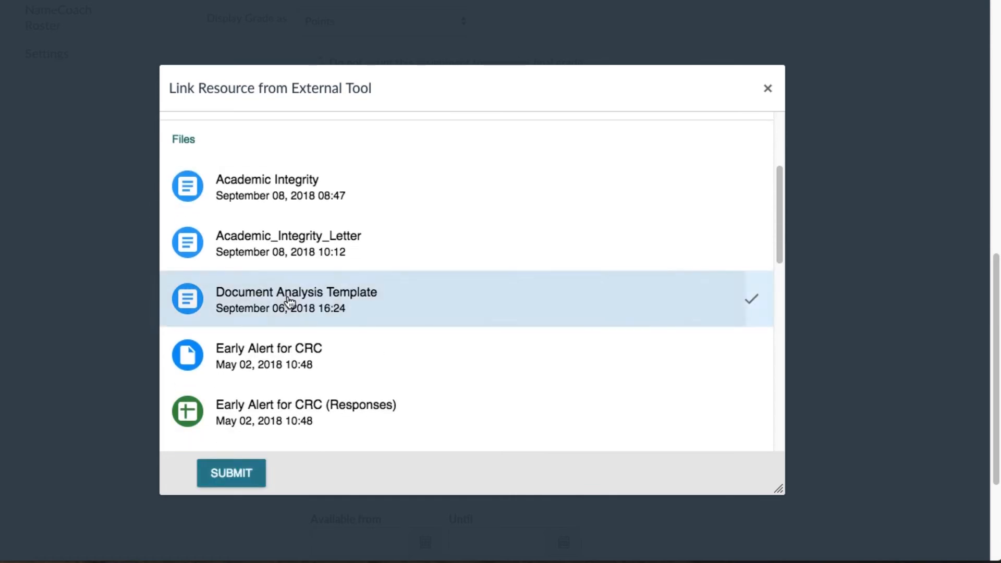
pyautogui.click(226, 479)
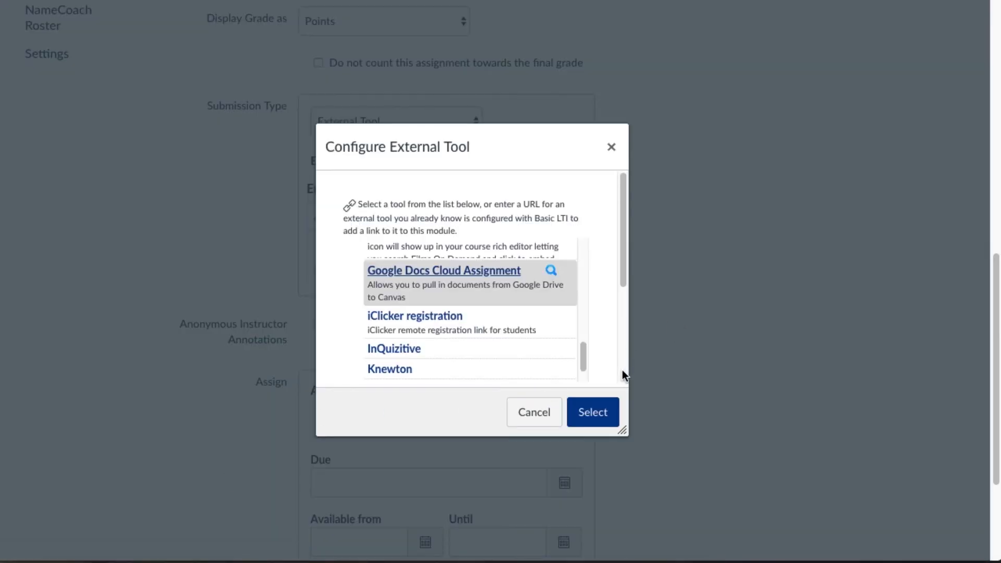
pyautogui.click(598, 421)
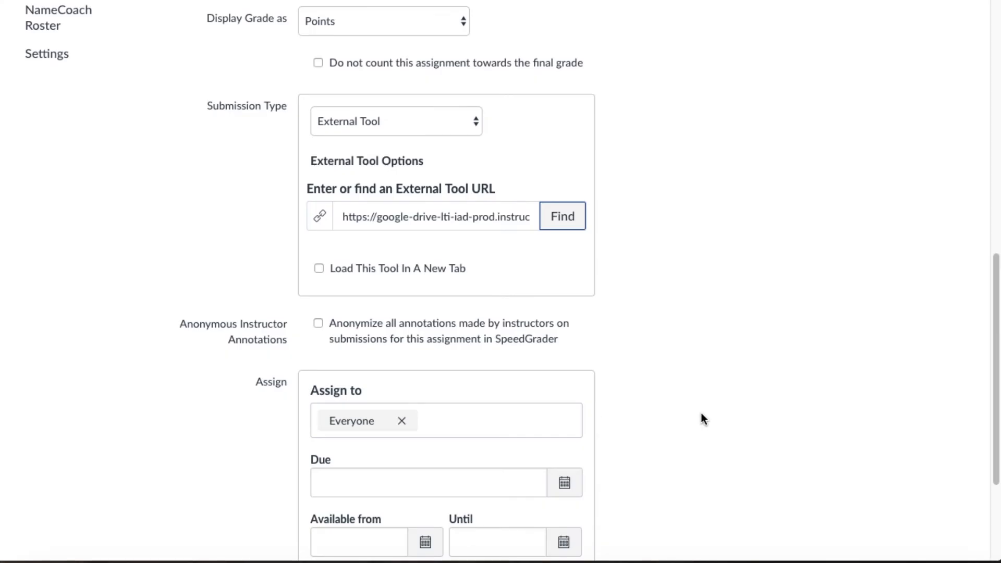
# Make the external tool load in a new tab, and save and publish the assignment
pyautogui.click(368, 270)
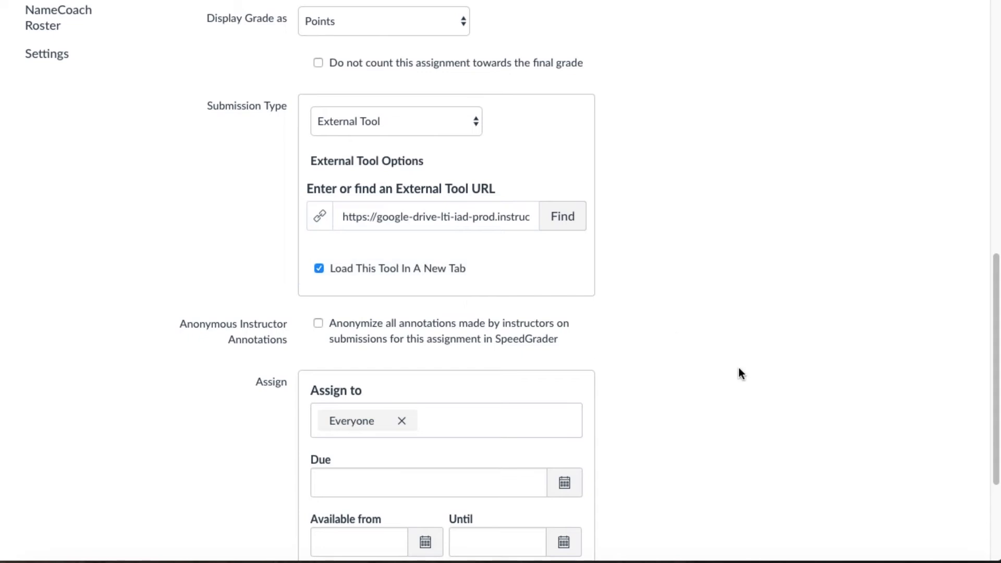
pyautogui.scroll(-3, 730, 365)
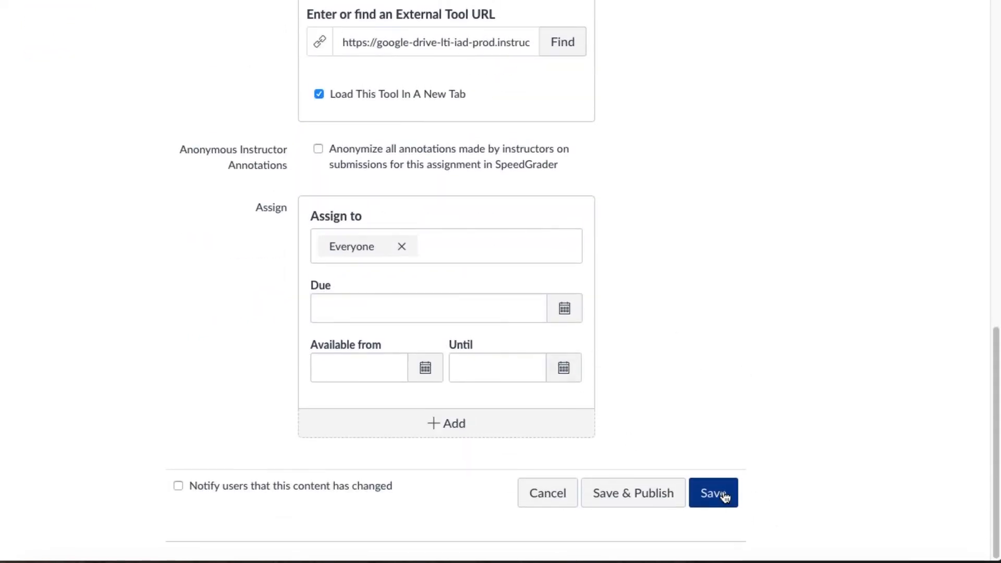
pyautogui.click(659, 493)
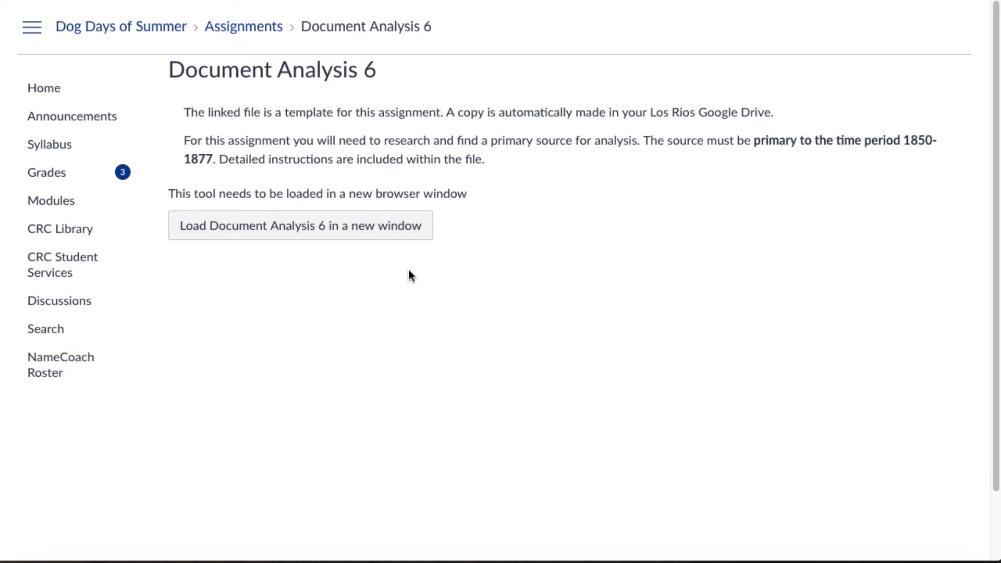
# As the student, load Document Analysis 6 in a new window, authorize Google access, and submit the Document Analysis Template
pyautogui.click(340, 229)
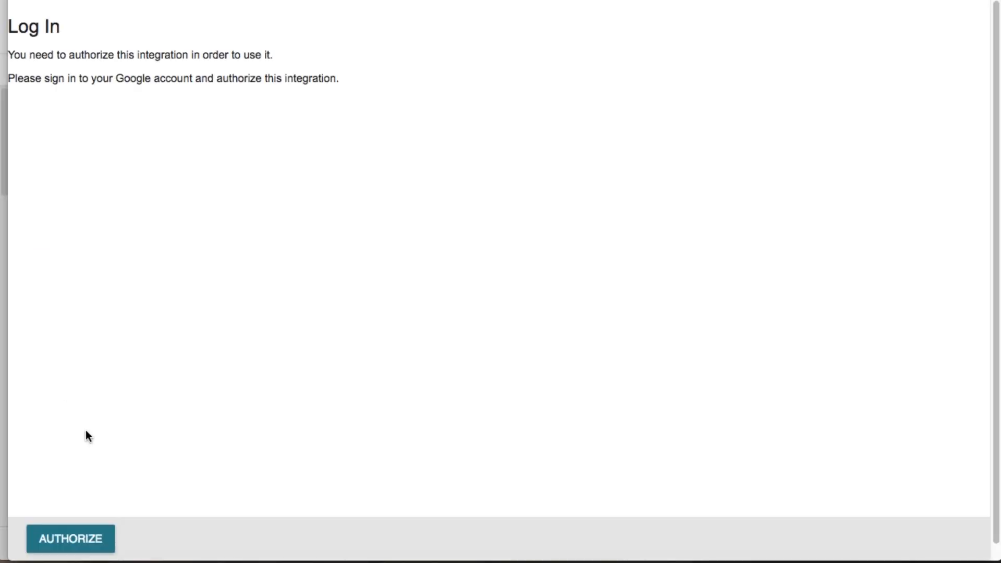
pyautogui.click(76, 545)
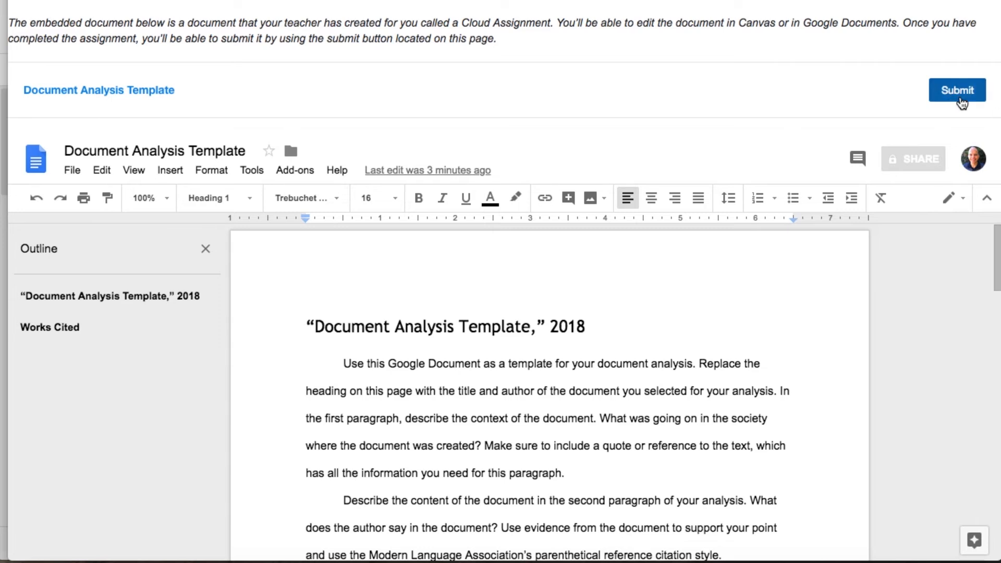
pyautogui.click(962, 103)
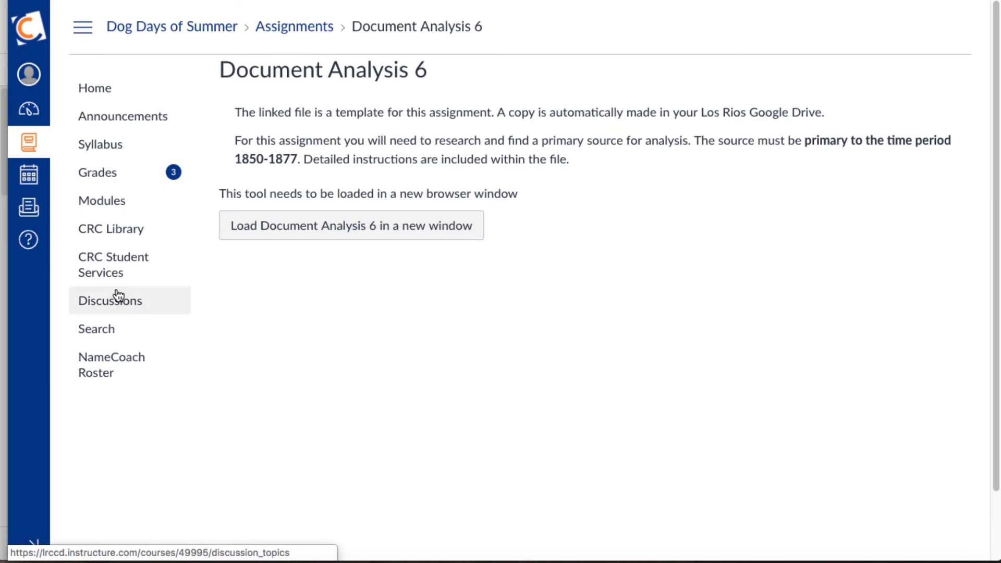
# Open the student's grades for Dog Days of Summer and look through the assignment list
pyautogui.click(99, 177)
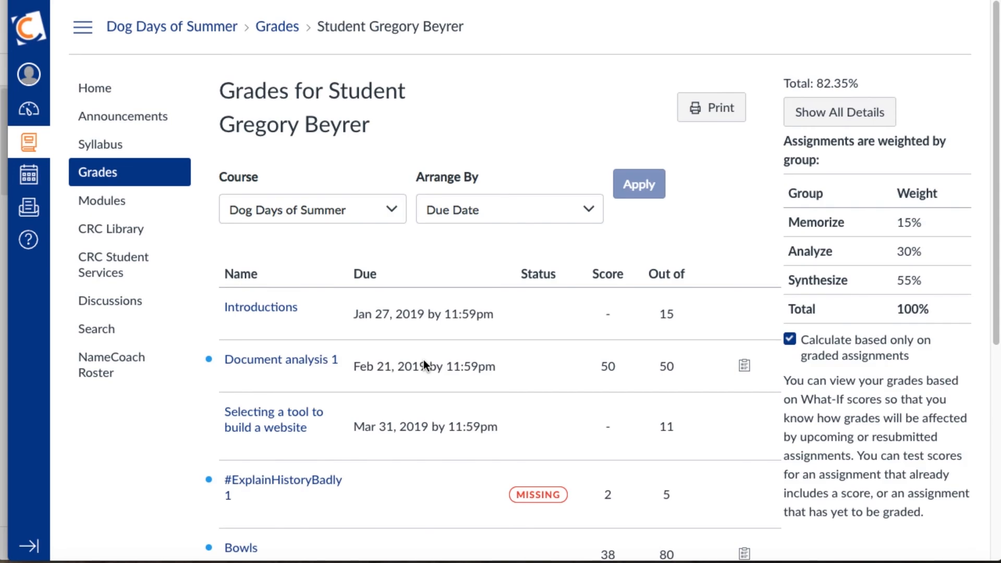
pyautogui.scroll(-6, 423, 365)
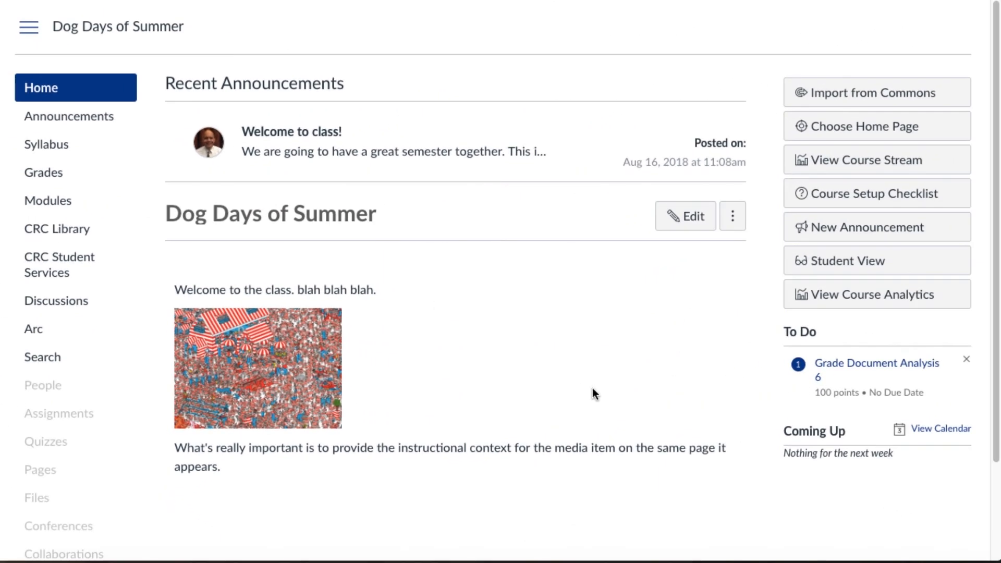
# Open the student's Document Analysis 6 submission for grading from the instructor's course home page
pyautogui.click(859, 374)
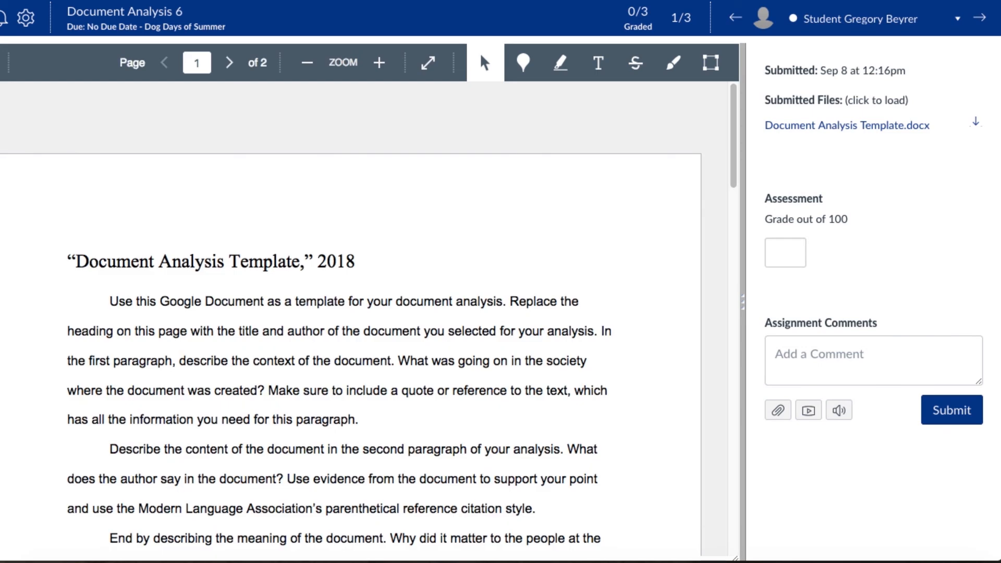
pyautogui.moveTo(0, 221); pyautogui.dragTo(7, 221)
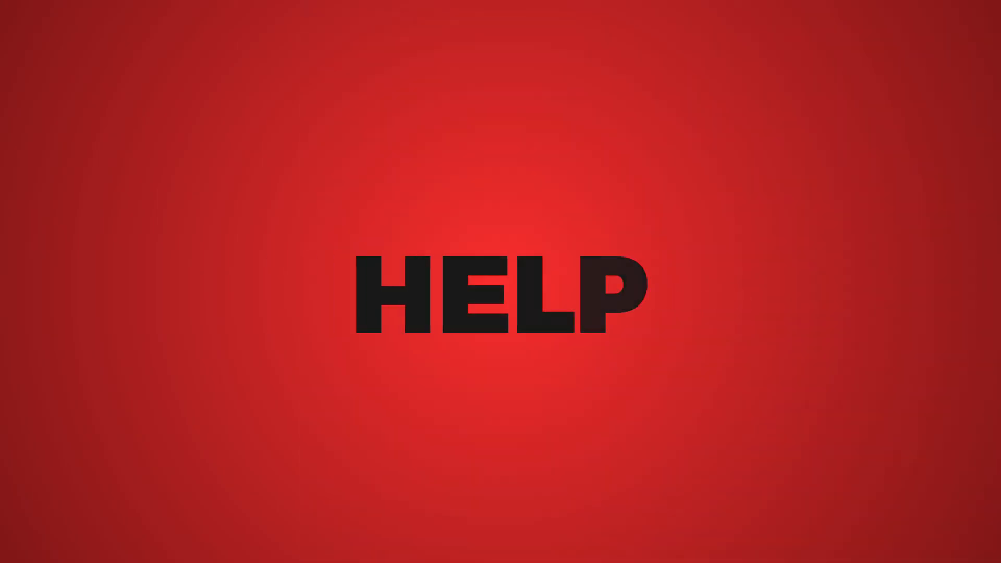